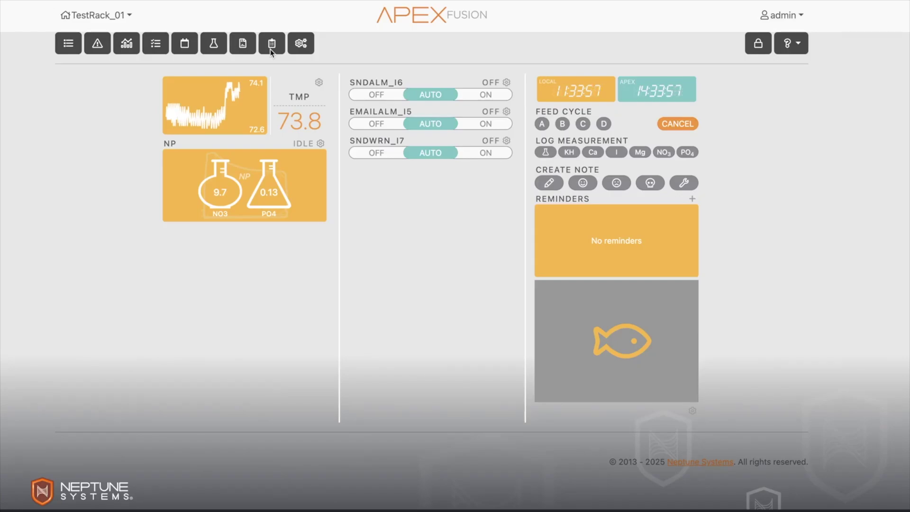
- Open the unfiltered TestRack_01 task list and browse from Add-On Leak Sensor to DŌS Automatic Water Change
{"action": "left_click", "coordinate": [274, 47]}
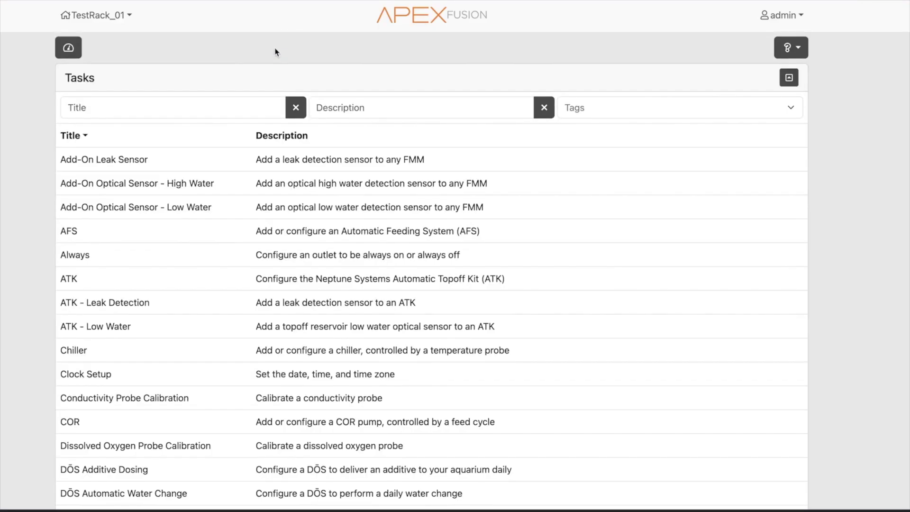
{"action": "scroll", "coordinate": [270, 234], "scroll_direction": "down", "scroll_amount": 10}
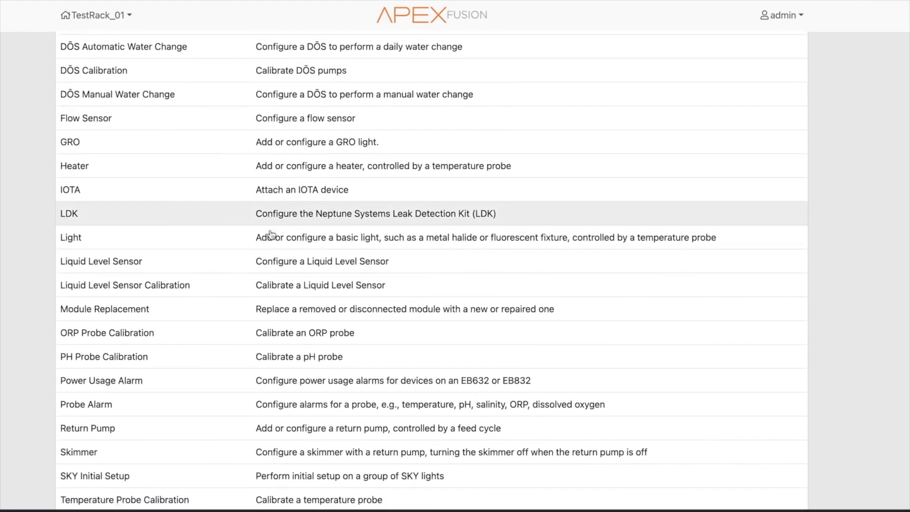
{"action": "scroll", "coordinate": [271, 235], "scroll_direction": "down", "scroll_amount": 10}
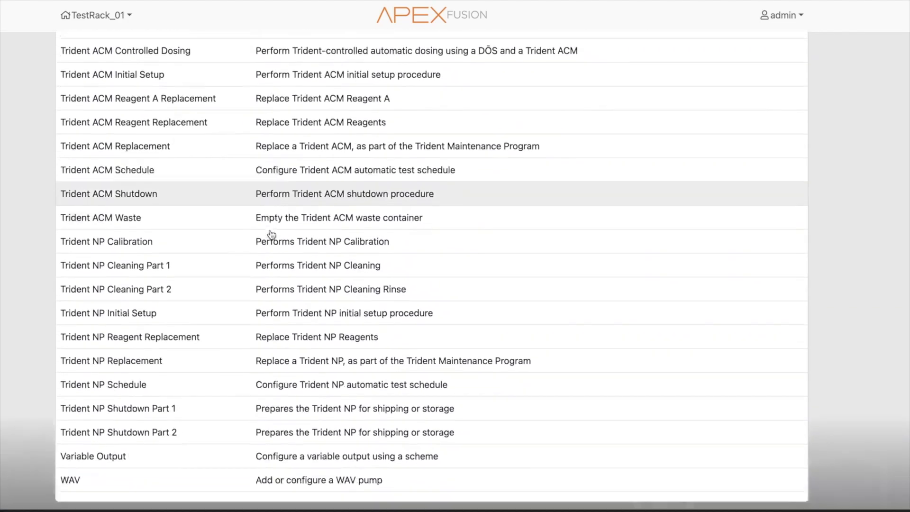
{"action": "scroll", "coordinate": [271, 235], "scroll_direction": "down", "scroll_amount": 3}
{"action": "scroll", "coordinate": [271, 235], "scroll_direction": "up", "scroll_amount": 5}
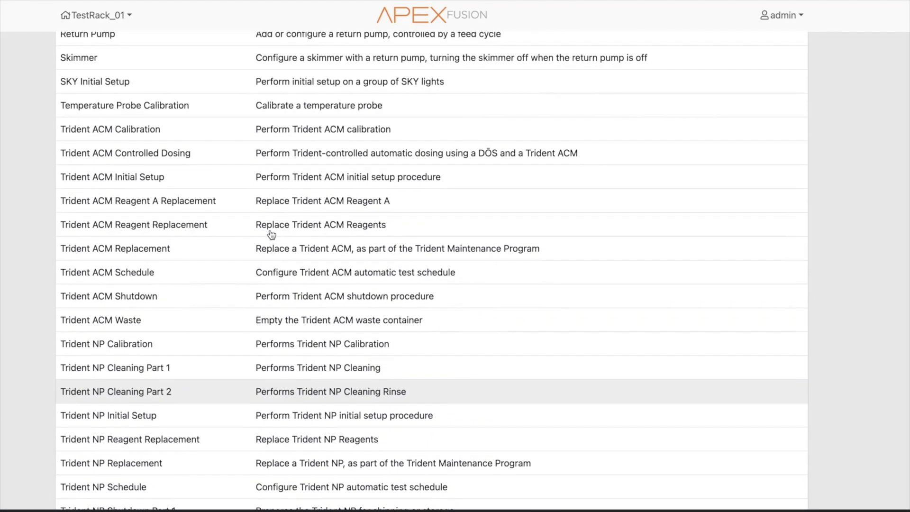
{"action": "scroll", "coordinate": [272, 235], "scroll_direction": "up", "scroll_amount": 2}
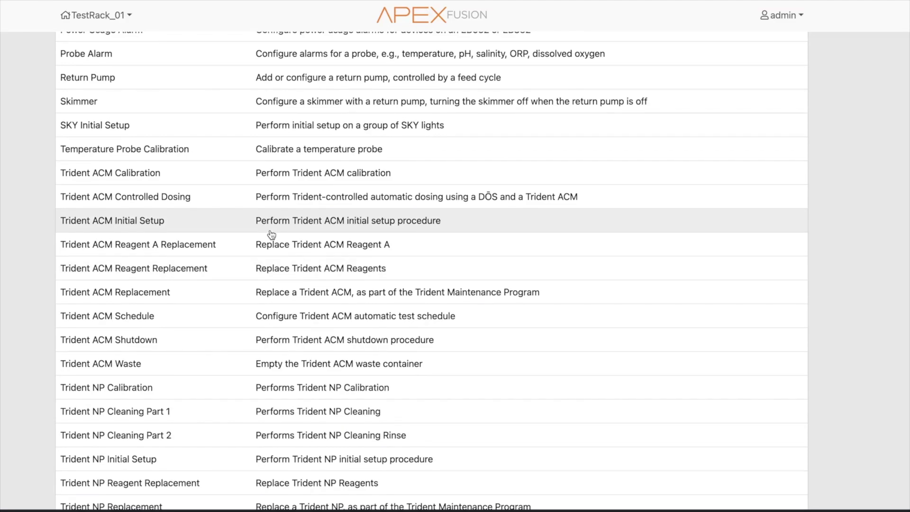
{"action": "scroll", "coordinate": [265, 235], "scroll_direction": "up", "scroll_amount": 8}
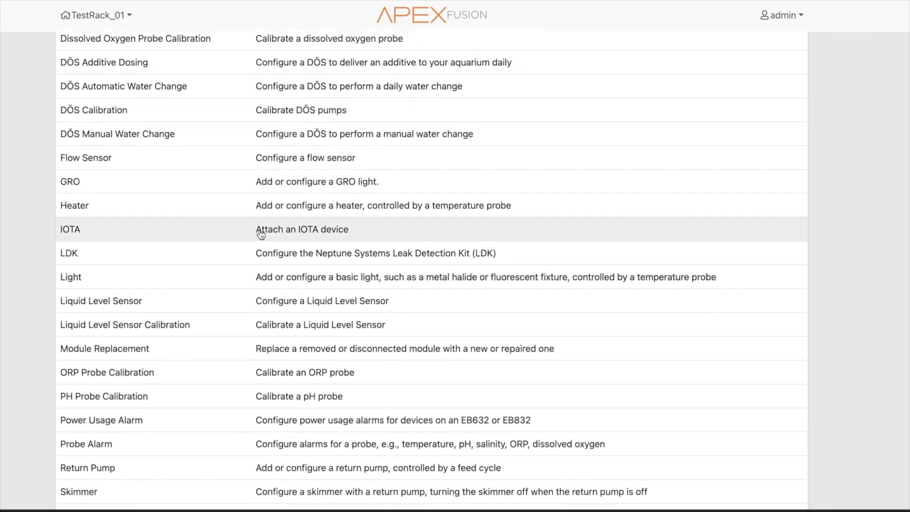
{"action": "scroll", "coordinate": [261, 234], "scroll_direction": "up", "scroll_amount": 9}
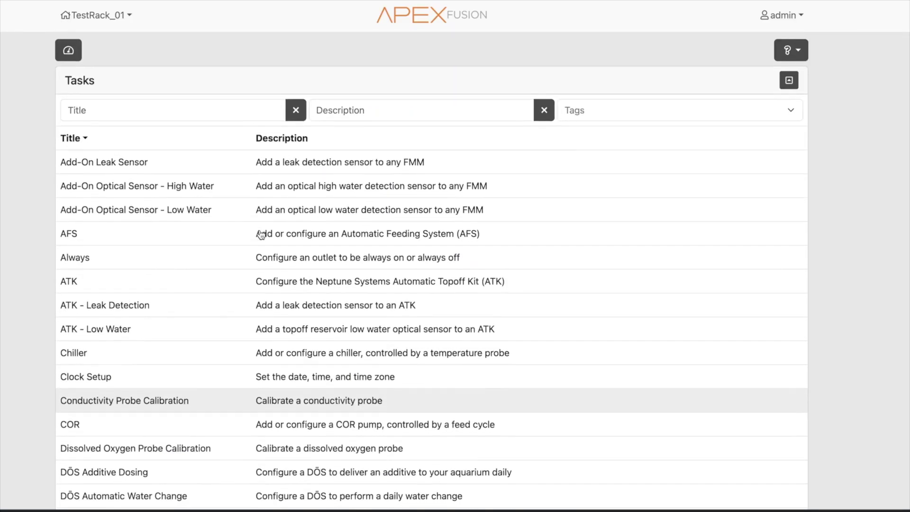
{"action": "scroll", "coordinate": [261, 234], "scroll_direction": "down", "scroll_amount": 4}
{"action": "scroll", "coordinate": [260, 235], "scroll_direction": "down", "scroll_amount": 18}
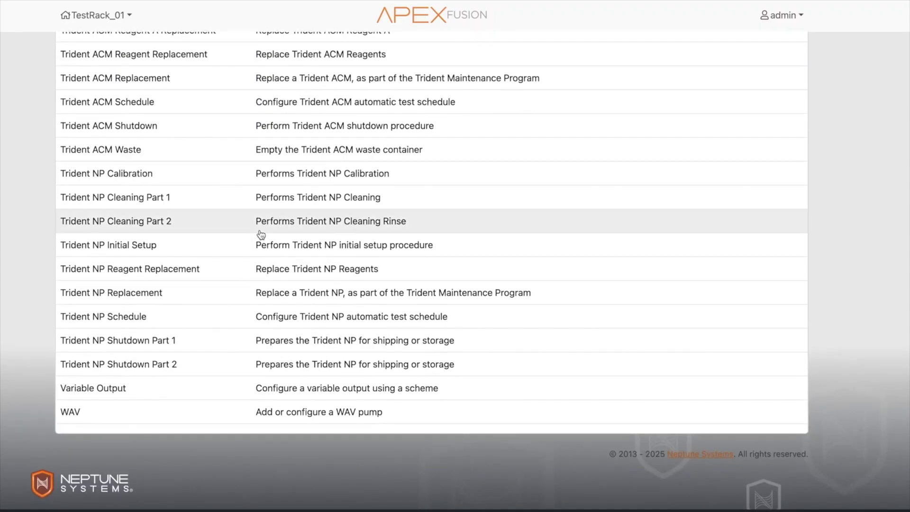
{"action": "scroll", "coordinate": [261, 234], "scroll_direction": "up", "scroll_amount": 6}
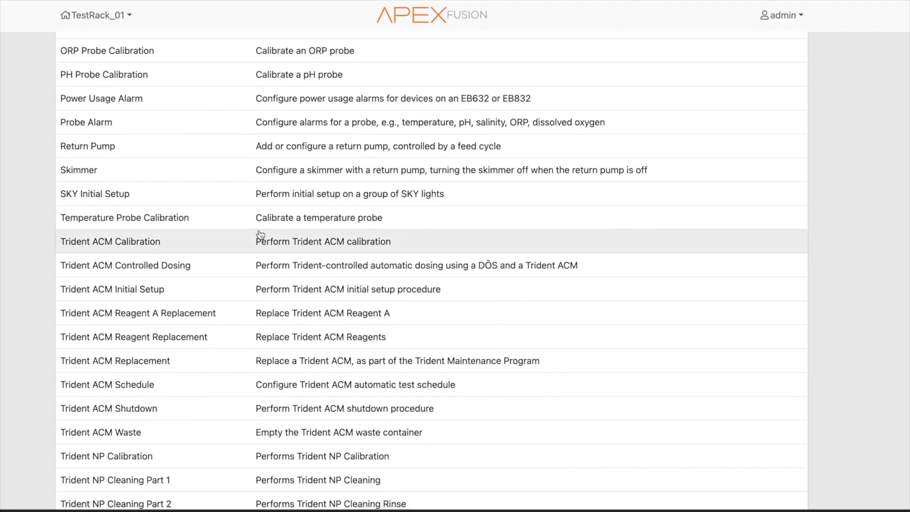
{"action": "scroll", "coordinate": [261, 234], "scroll_direction": "up", "scroll_amount": 15}
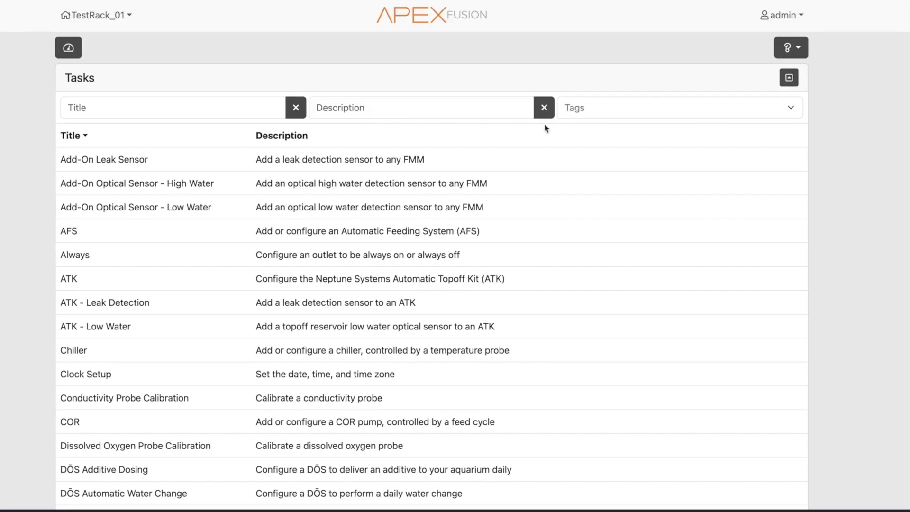
- Go from the dashboard through Modules to the NP module's page (Aquabus address 2, version 49)
{"action": "left_click", "coordinate": [72, 51]}
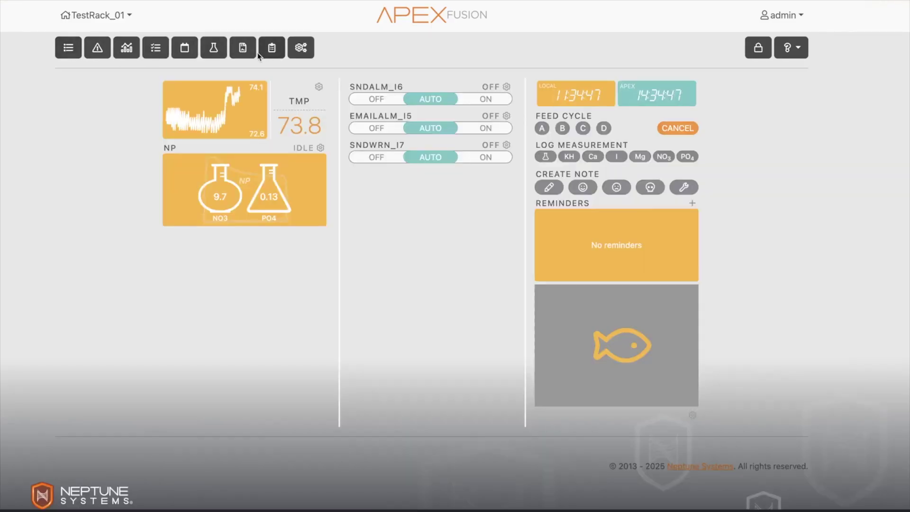
{"action": "left_click", "coordinate": [299, 51]}
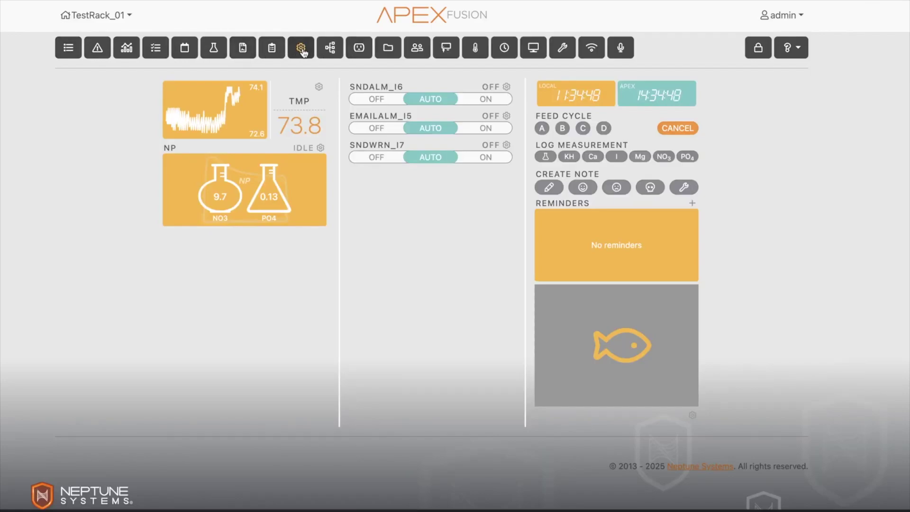
{"action": "left_click", "coordinate": [442, 49]}
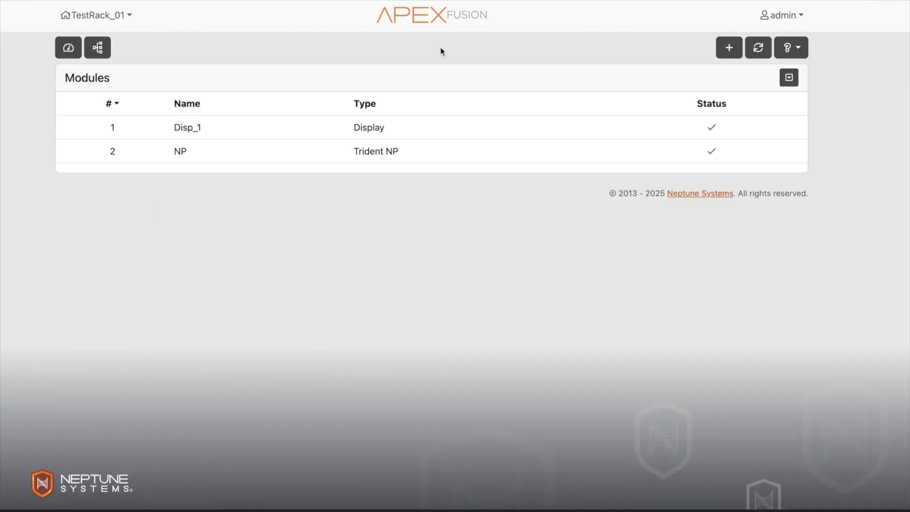
{"action": "left_click", "coordinate": [406, 159]}
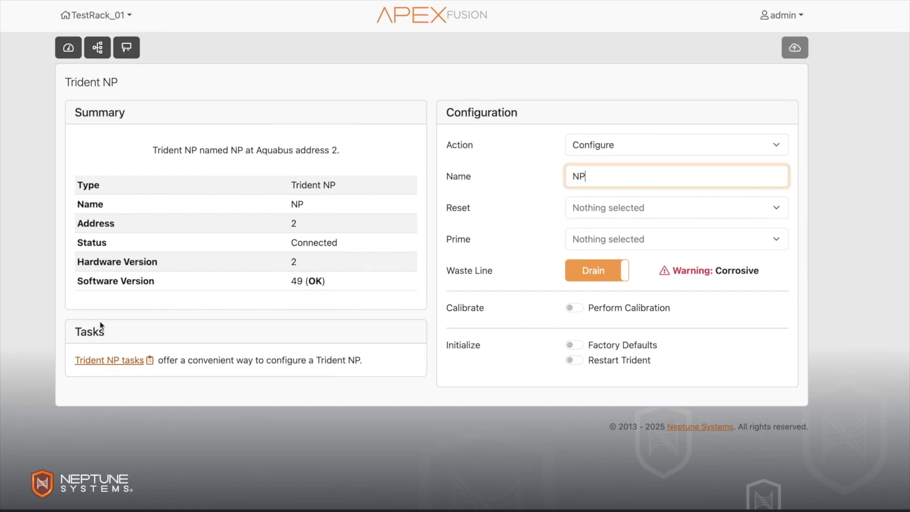
- List the nine Trident NP-tagged tasks via the module's 'Trident NP tasks' link, showing the Tags filter
{"action": "left_click", "coordinate": [121, 361]}
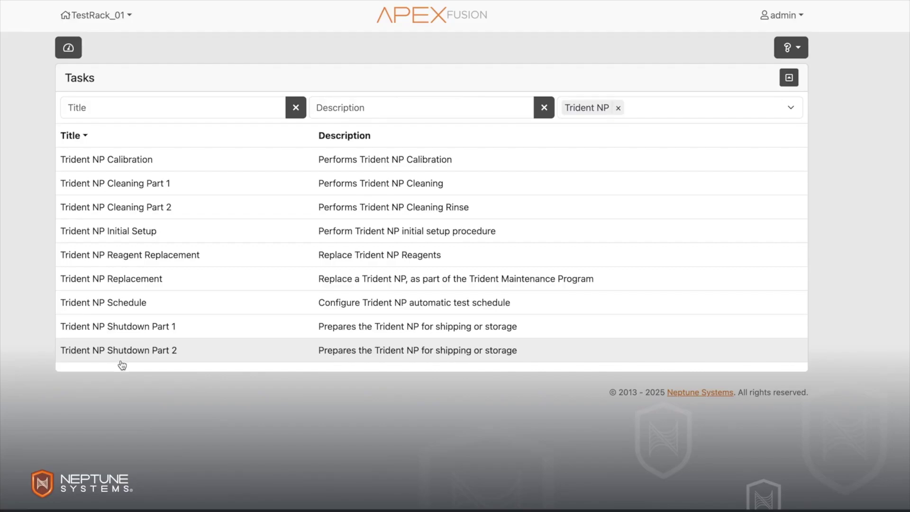
{"action": "left_click", "coordinate": [642, 108]}
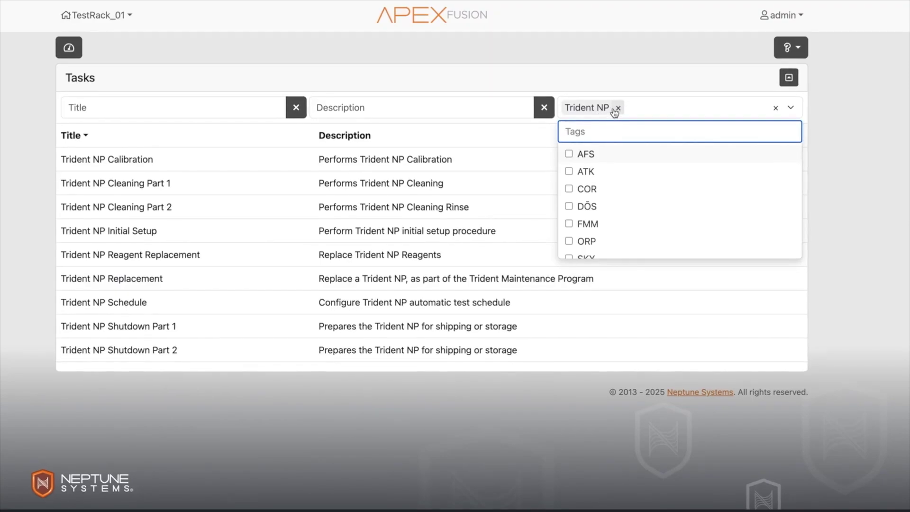
- Swap the Trident NP tag filter for calibration, after briefly trying the additives and alarms tags
{"action": "left_click", "coordinate": [618, 108]}
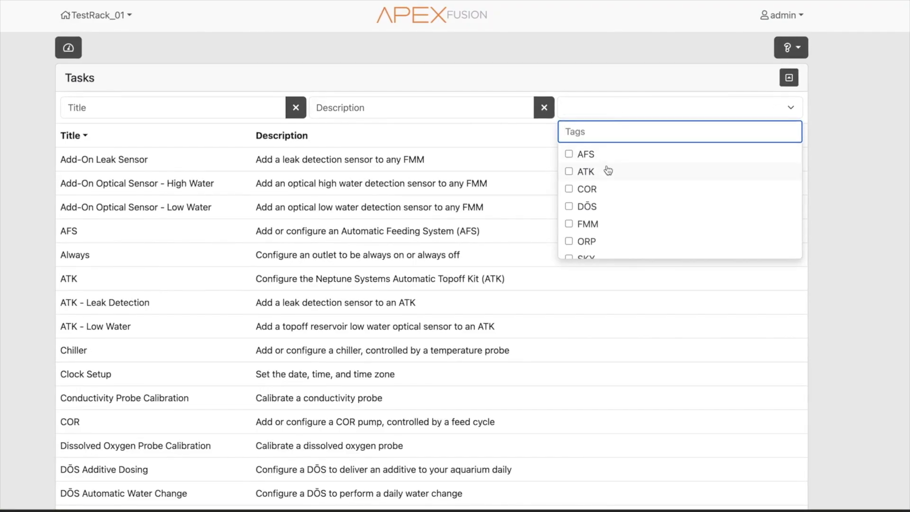
{"action": "scroll", "coordinate": [603, 183], "scroll_direction": "down", "scroll_amount": 5}
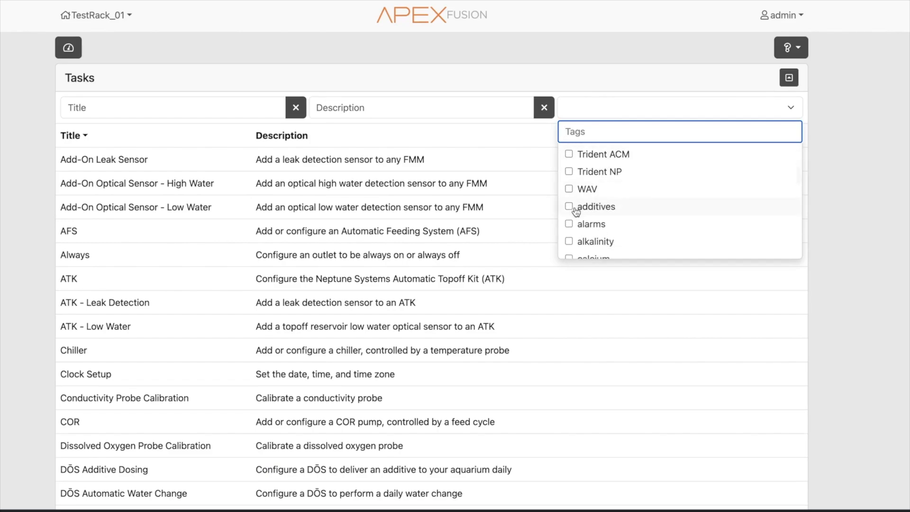
{"action": "left_click", "coordinate": [570, 207]}
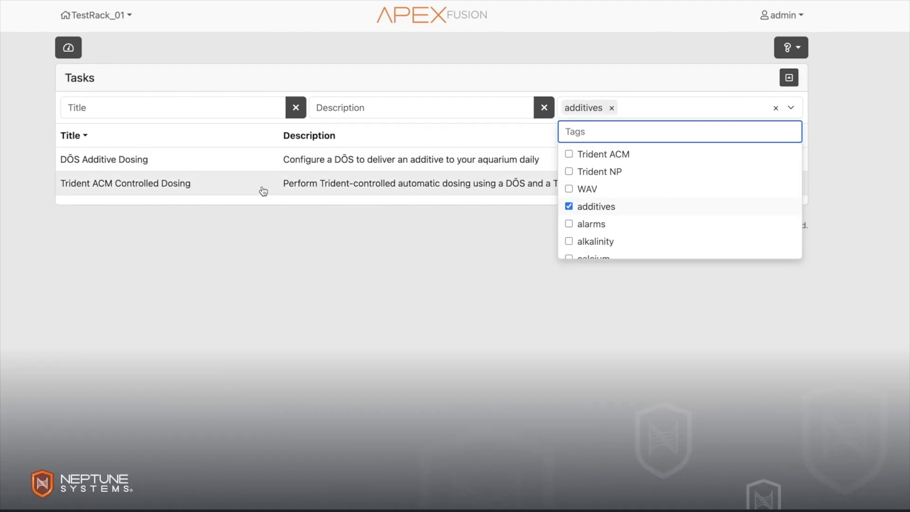
{"action": "left_click", "coordinate": [570, 208]}
{"action": "left_click", "coordinate": [570, 224]}
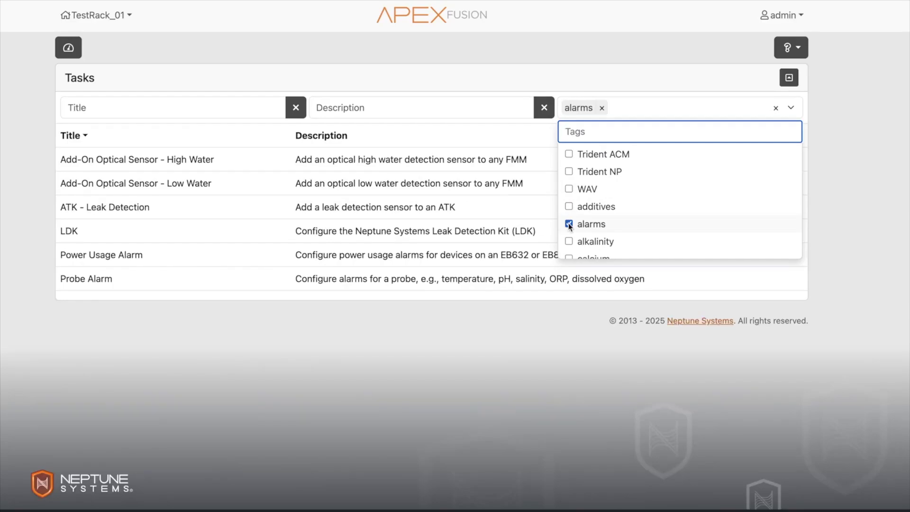
{"action": "scroll", "coordinate": [577, 215], "scroll_direction": "down", "scroll_amount": 1}
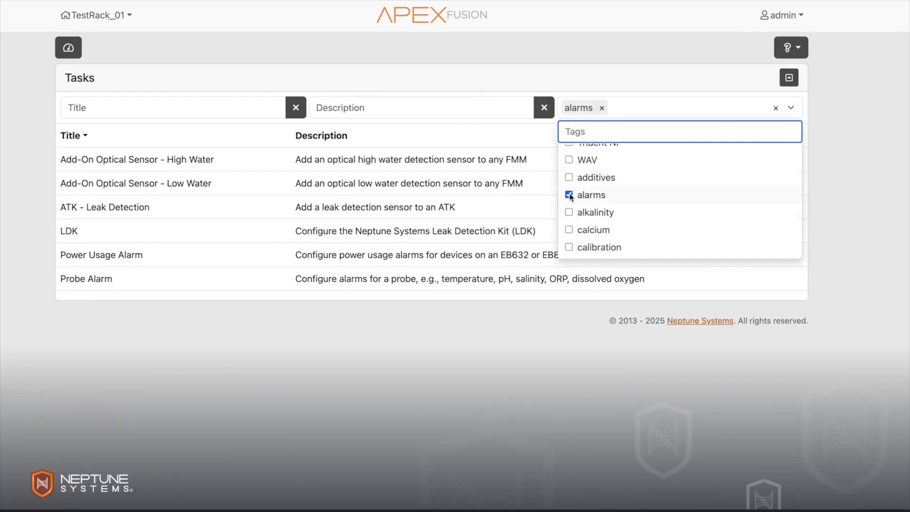
{"action": "left_click", "coordinate": [570, 195]}
{"action": "scroll", "coordinate": [599, 221], "scroll_direction": "down", "scroll_amount": 1}
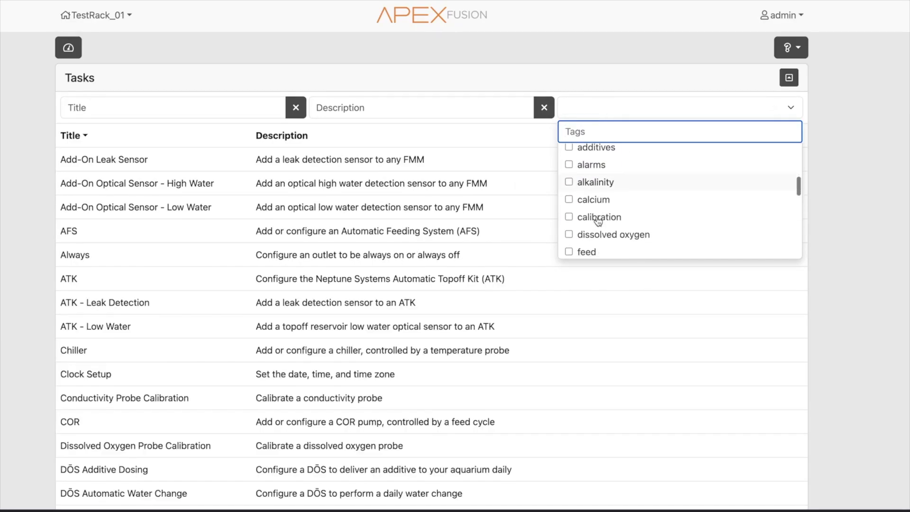
{"action": "left_click", "coordinate": [571, 216]}
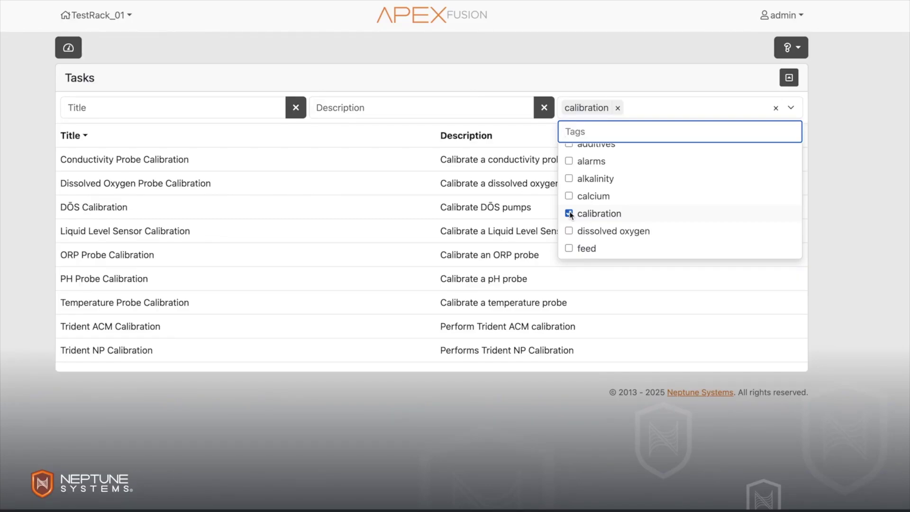
- Add the DŌS tag and drop calibration, leaving five DŌS tasks from Additive Dosing onward
{"action": "left_click", "coordinate": [640, 109]}
{"action": "left_click", "coordinate": [640, 109]}
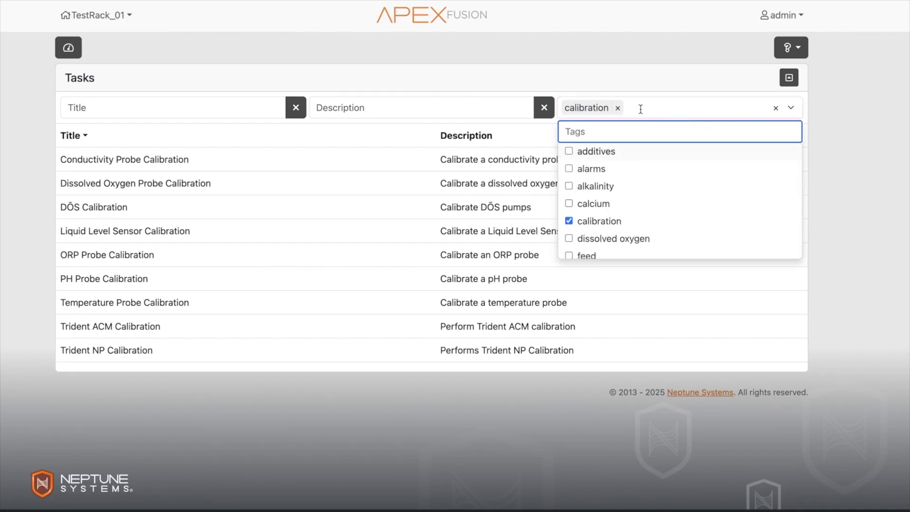
{"action": "scroll", "coordinate": [596, 198], "scroll_direction": "up", "scroll_amount": 5}
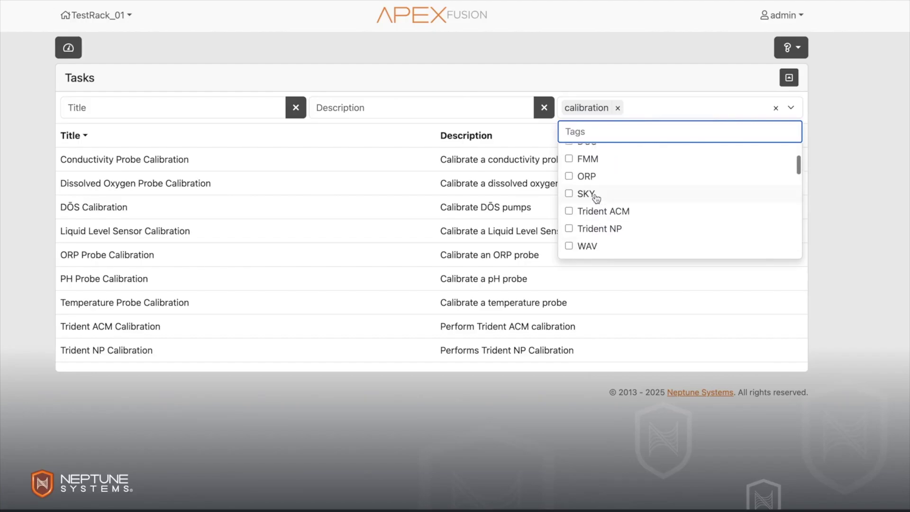
{"action": "left_click", "coordinate": [569, 208]}
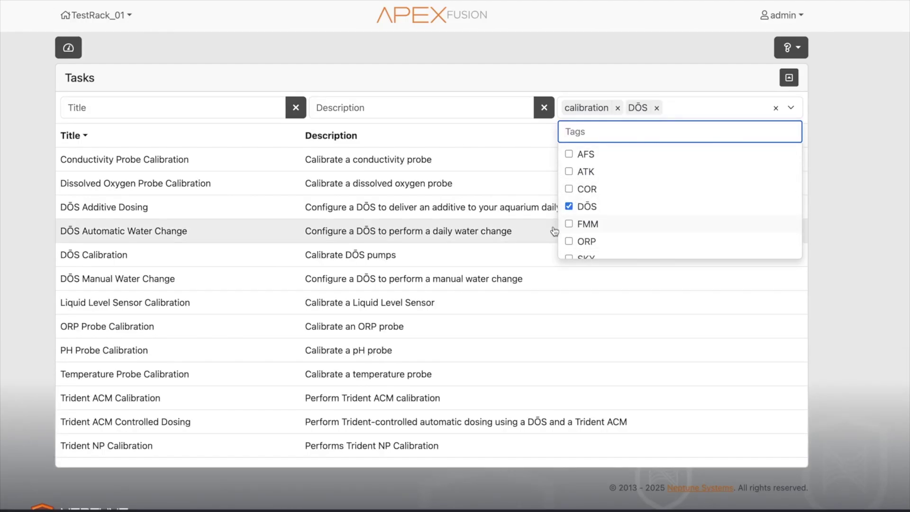
{"action": "left_click", "coordinate": [618, 108]}
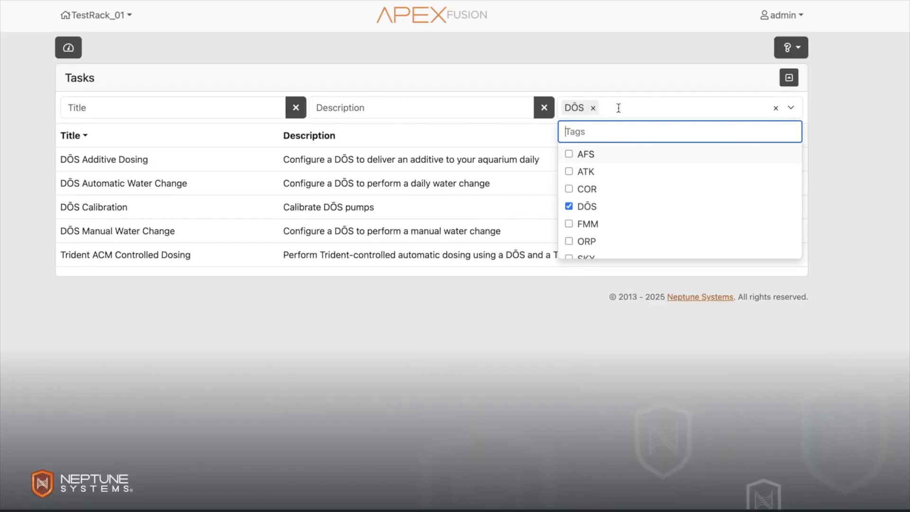